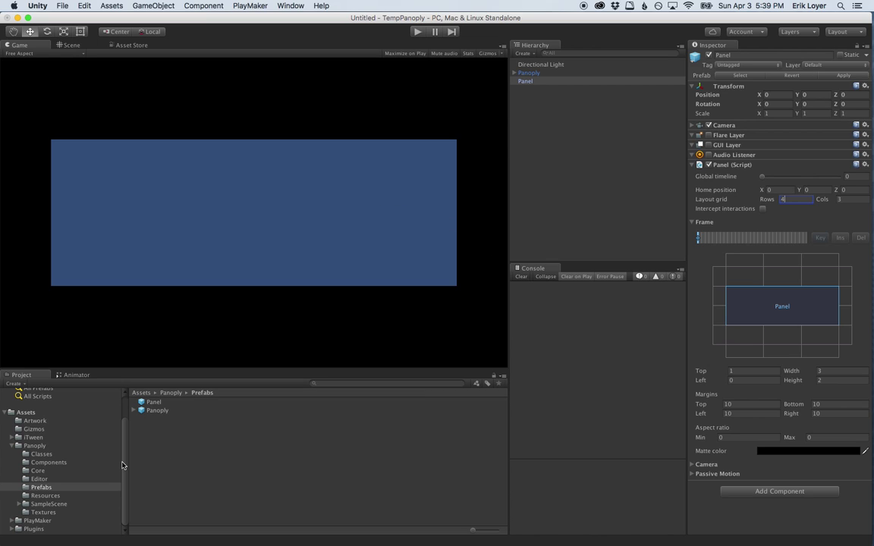
# Drag the US1221_0002_Scene image from the Artwork folder into the scene as a sprite
pyautogui.click(41, 421)
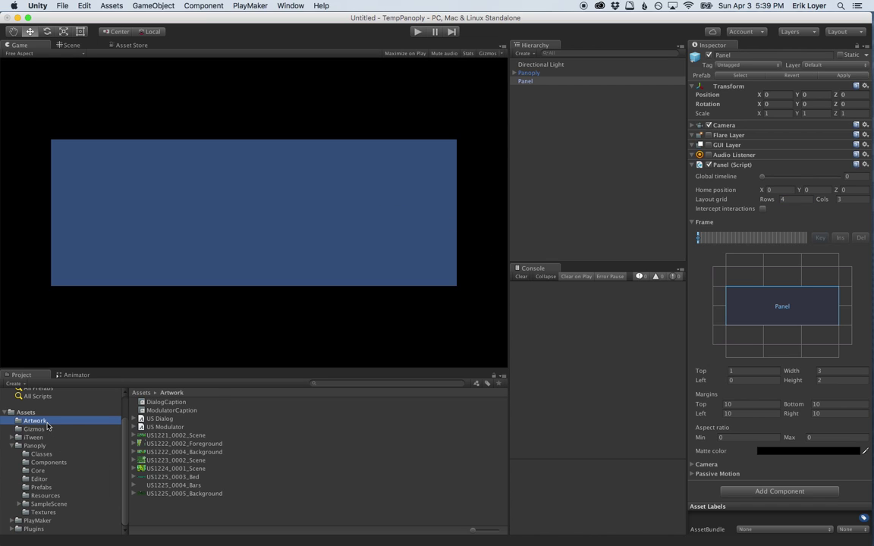
pyautogui.click(162, 437)
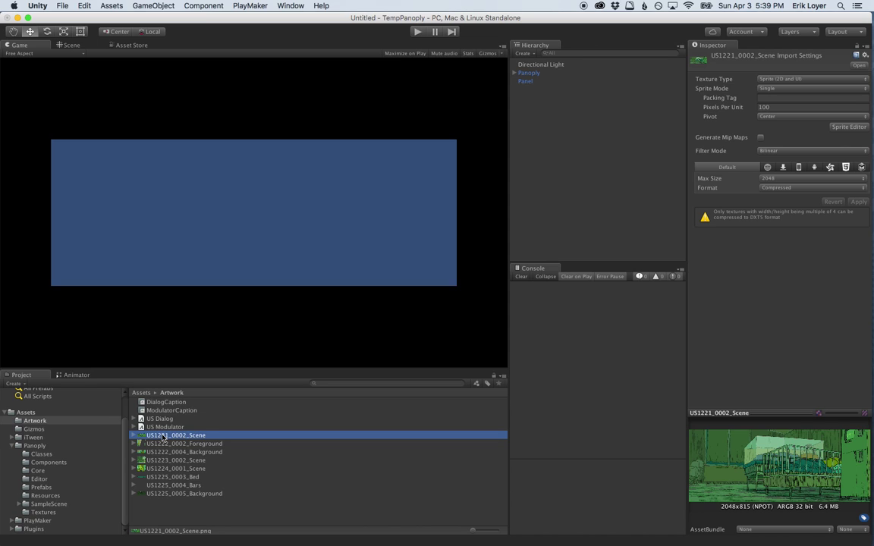
pyautogui.moveTo(161, 437); pyautogui.dragTo(540, 202)
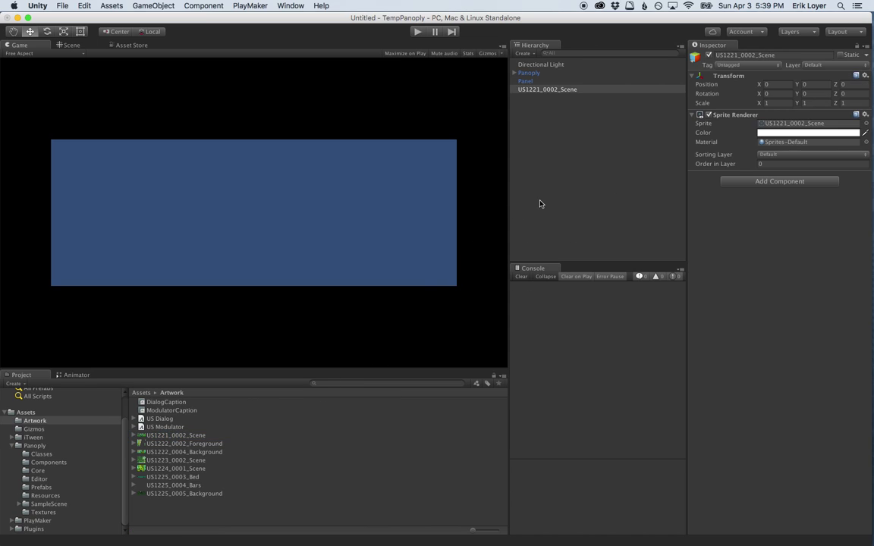
pyautogui.click(535, 80)
# Give the US1221_0002_Scene sprite an Artwork (Script) component, found by searching 'art'
pyautogui.click(545, 91)
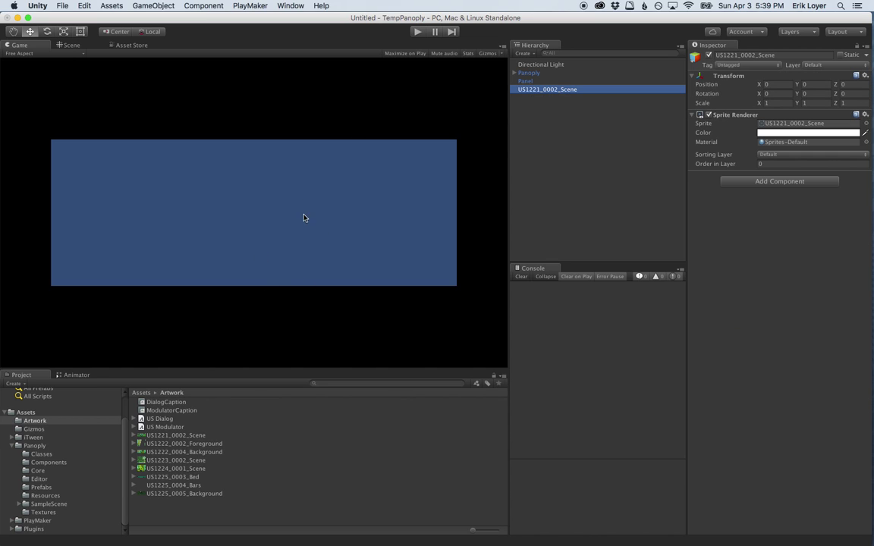
pyautogui.click(763, 182)
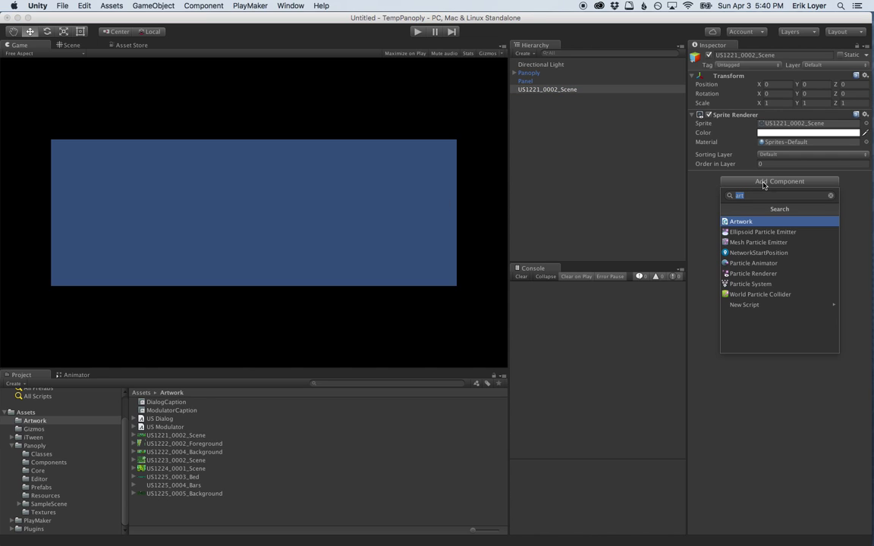
pyautogui.press('Return')
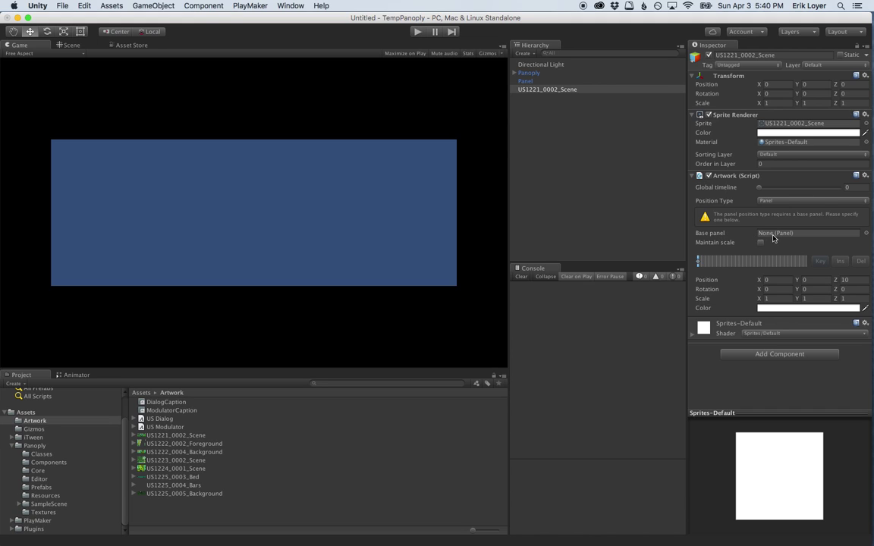
# Make Panel the artwork's base panel and push its Position Z back to 14.03
pyautogui.moveTo(525, 70); pyautogui.dragTo(766, 236)
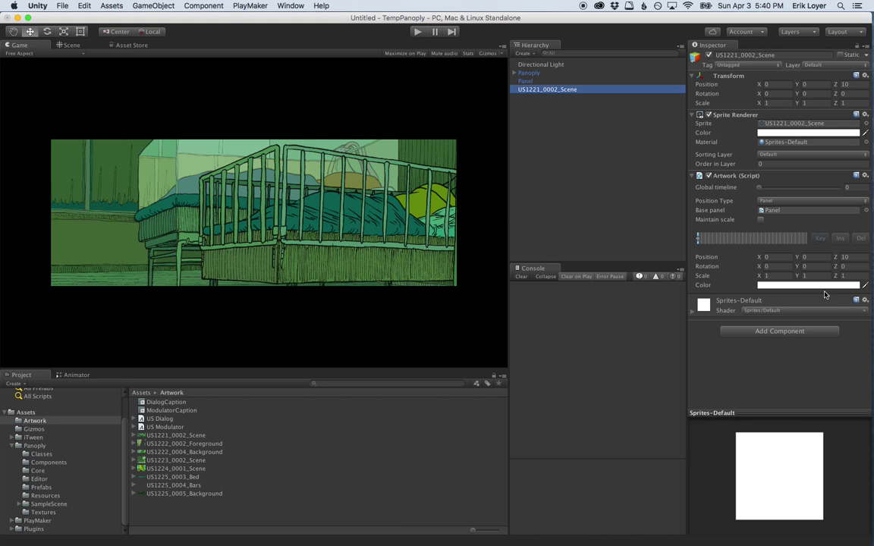
pyautogui.moveTo(836, 257); pyautogui.dragTo(820, 269)
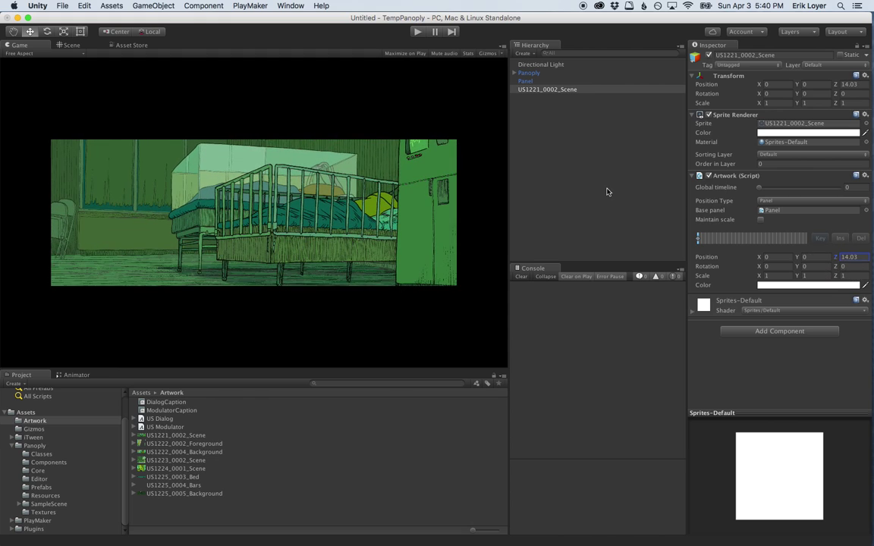
pyautogui.click(525, 81)
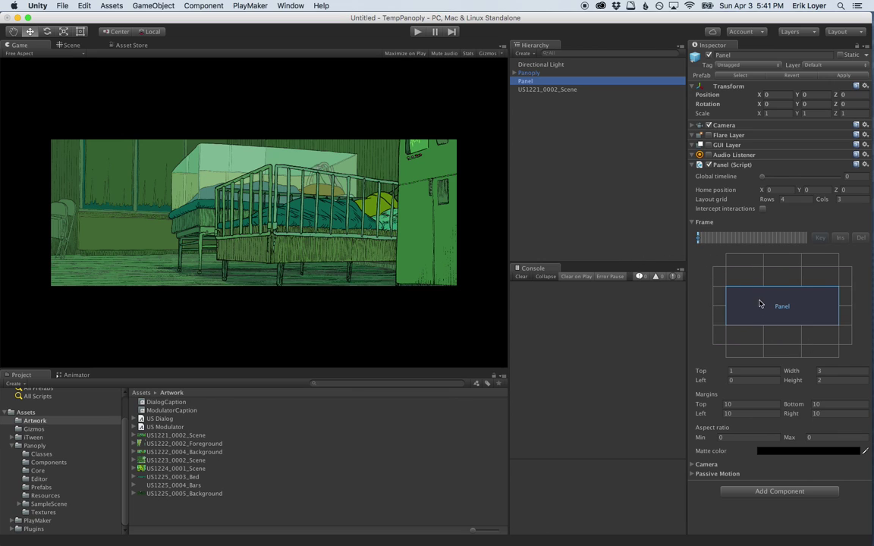
# Keyframe the Panel in the right column at frame 0 and centre width at frame 1, then preview in Play mode
pyautogui.moveTo(821, 306); pyautogui.dragTo(844, 316)
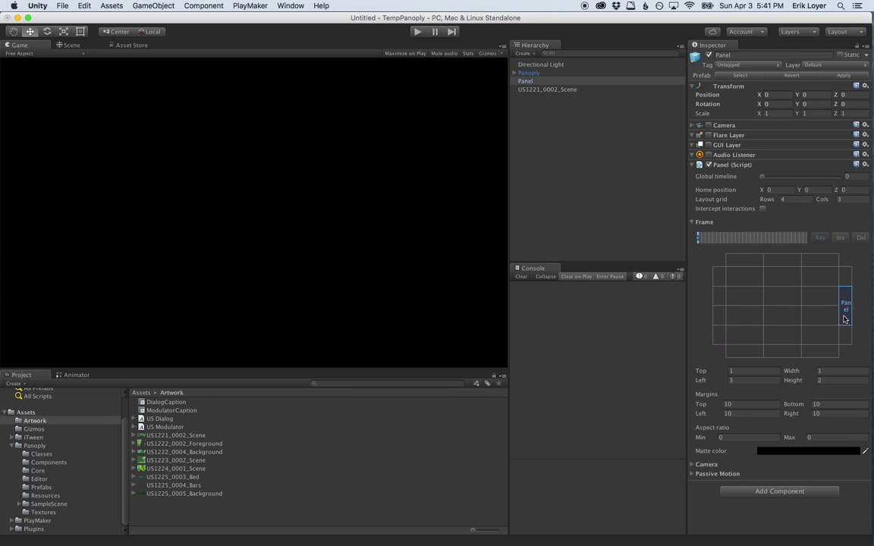
pyautogui.click(702, 240)
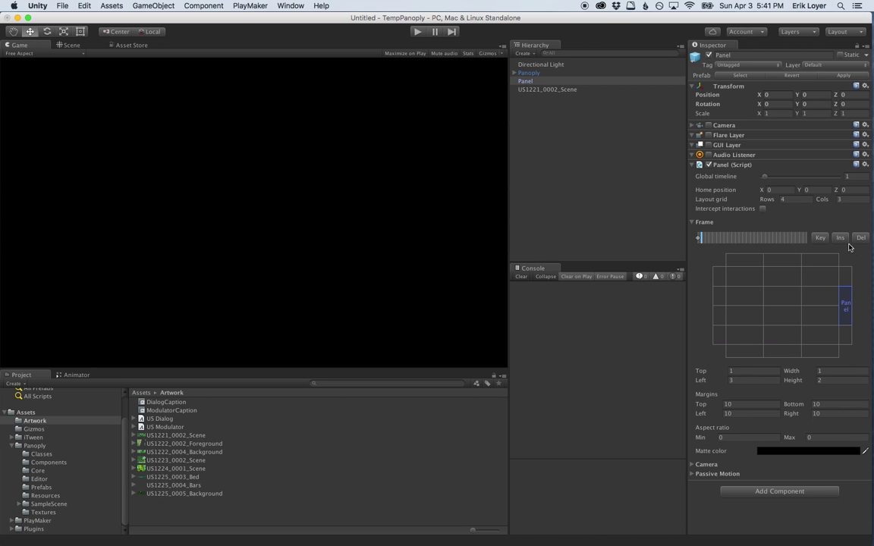
pyautogui.click(820, 239)
pyautogui.moveTo(738, 297); pyautogui.dragTo(826, 319)
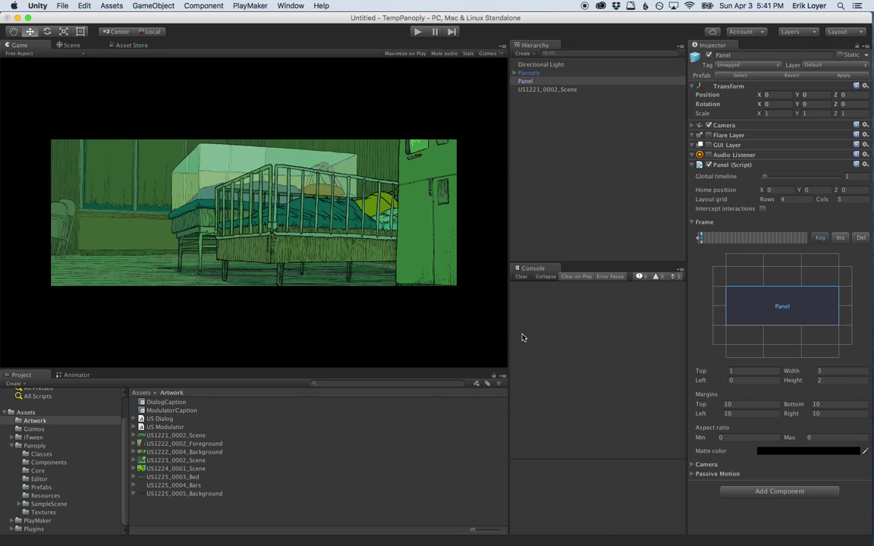
pyautogui.press('super+p')
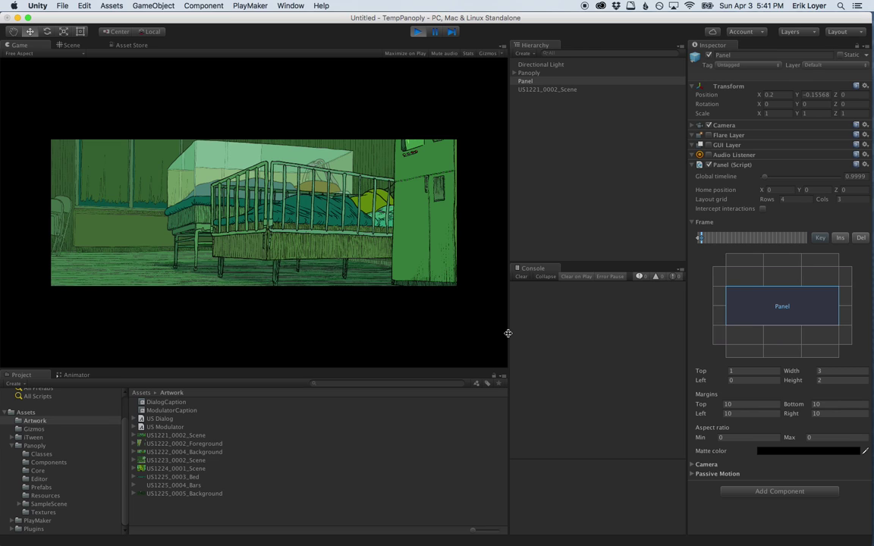
pyautogui.press('super+p')
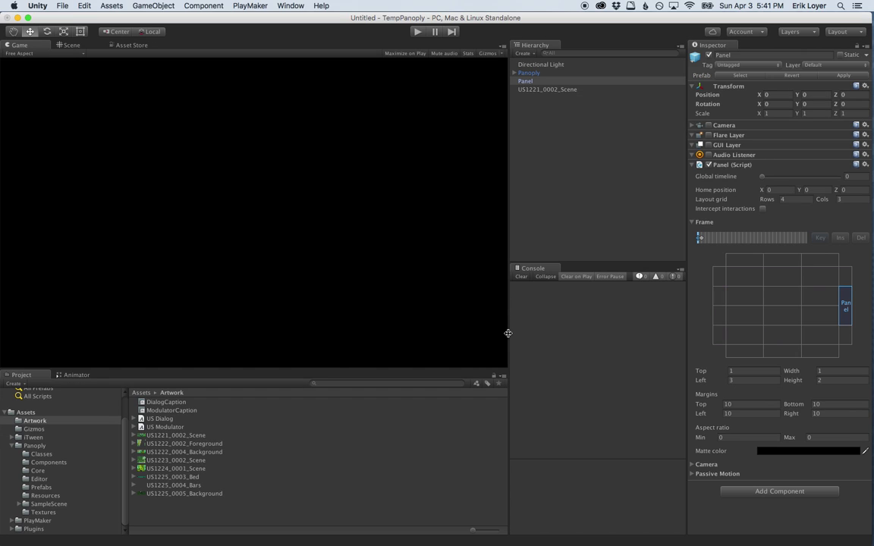
# At frame 1, try darker matte alphas, then return the Panel's matte colour to fully transparent 00000000
pyautogui.click(703, 237)
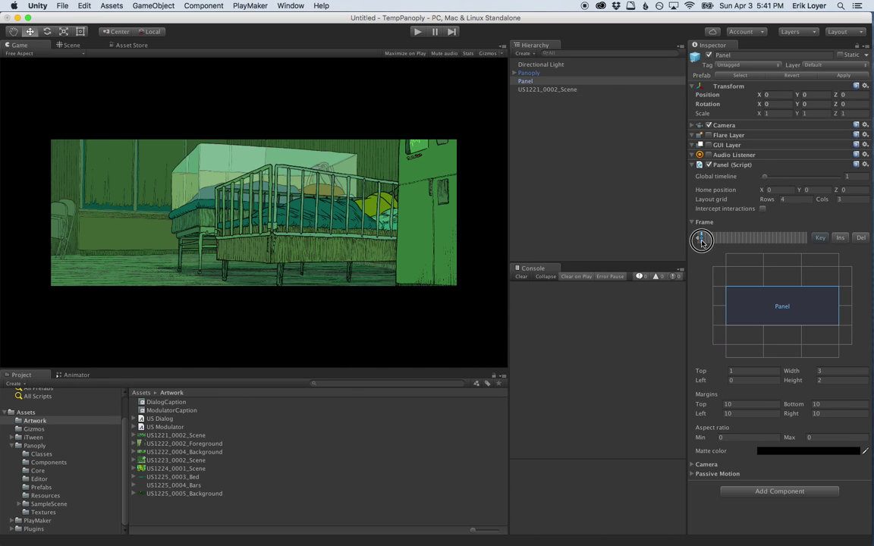
pyautogui.click(776, 453)
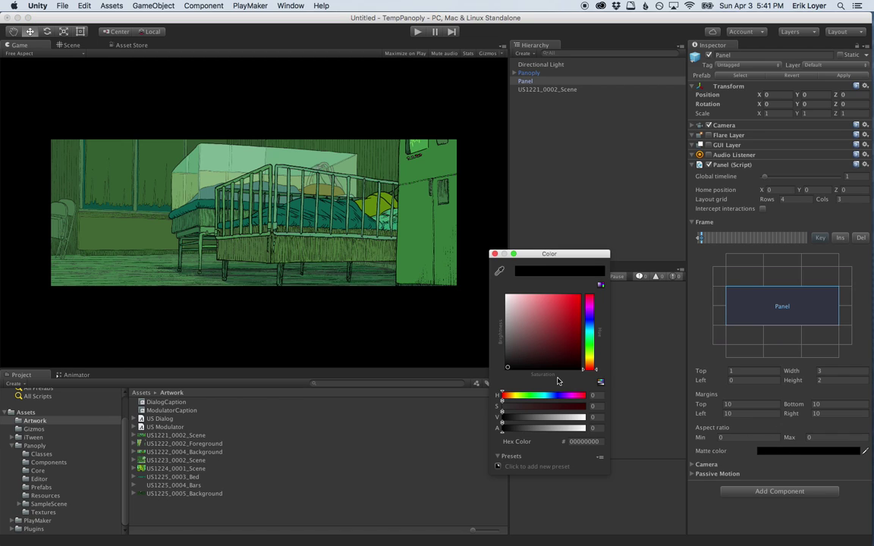
pyautogui.moveTo(501, 428); pyautogui.dragTo(544, 428)
pyautogui.moveTo(543, 343)
pyautogui.mouseDown()
pyautogui.moveTo(572, 303)
pyautogui.moveTo(538, 332)
pyautogui.moveTo(574, 303)
pyautogui.moveTo(577, 315)
pyautogui.moveTo(534, 310)
pyautogui.moveTo(494, 374)
pyautogui.moveTo(507, 369)
pyautogui.mouseUp()
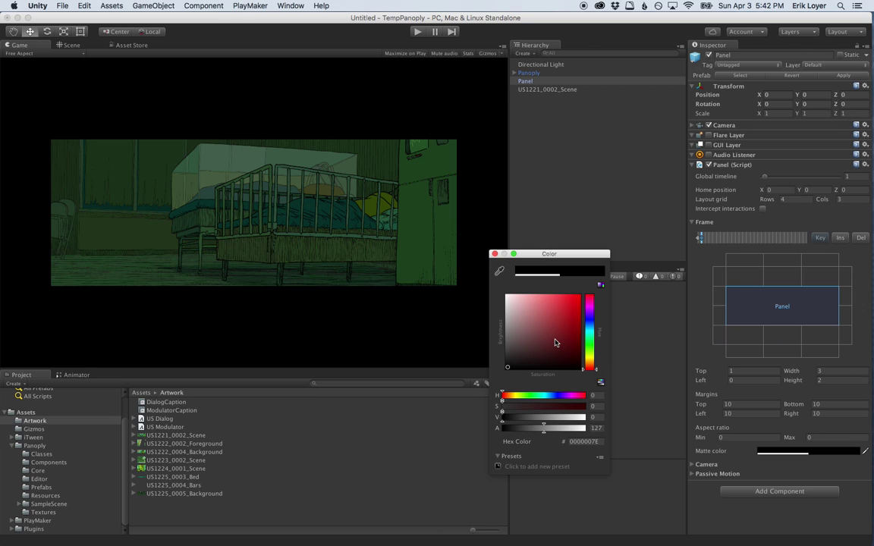
pyautogui.moveTo(544, 429); pyautogui.dragTo(491, 431)
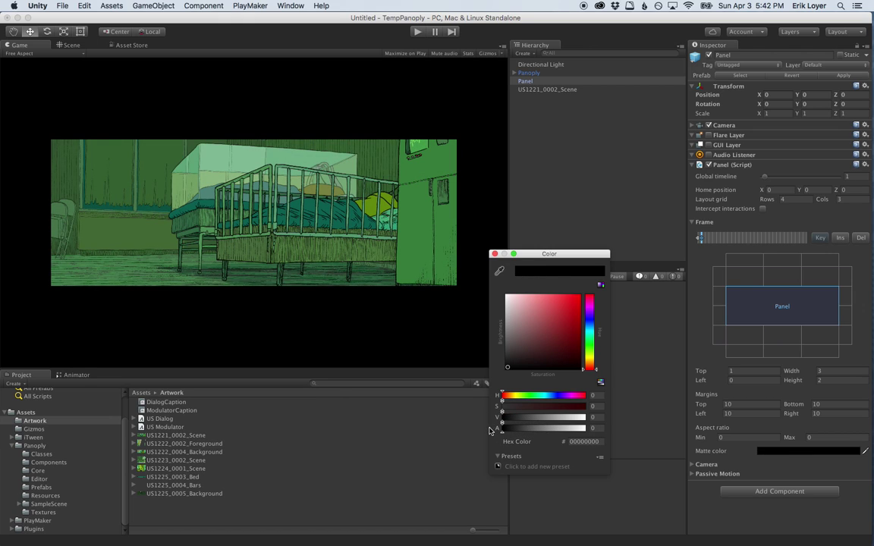
pyautogui.click(494, 253)
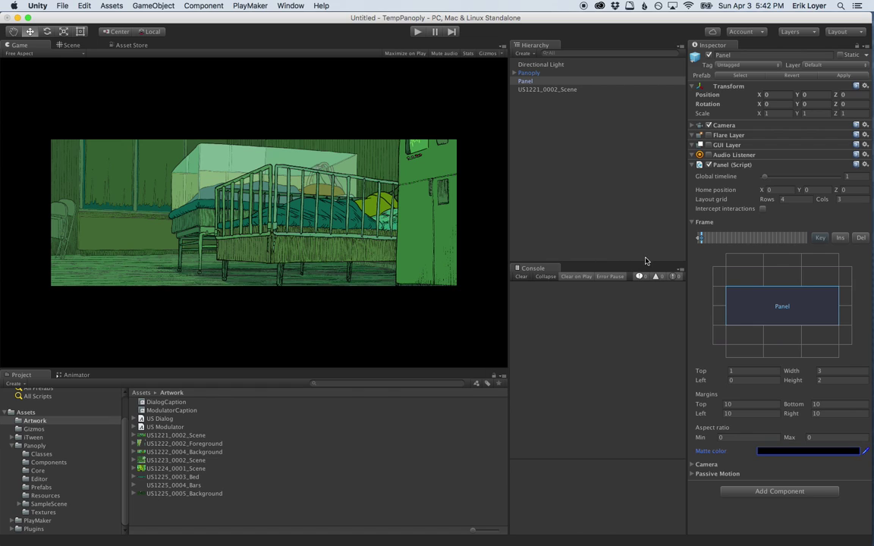
# Check the Panel's matte colour settings at frame 0 of the timeline
pyautogui.click(700, 237)
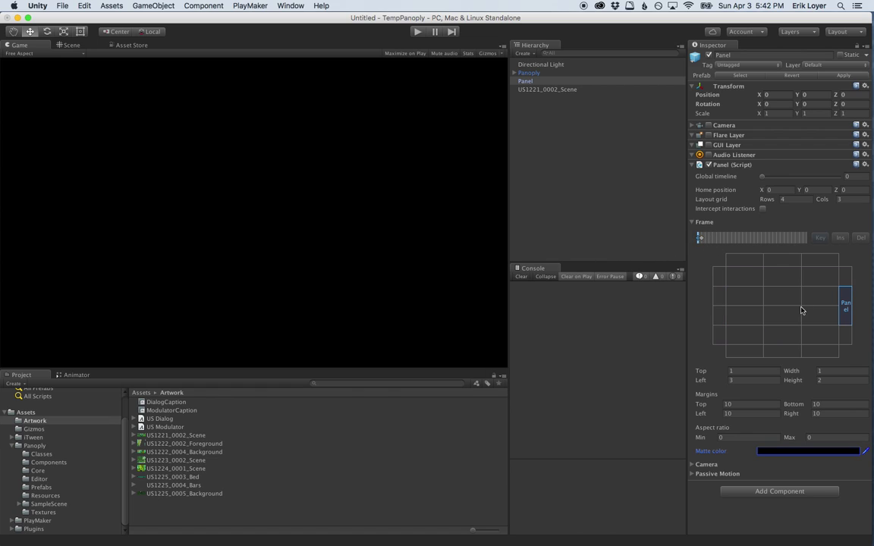
pyautogui.click(808, 450)
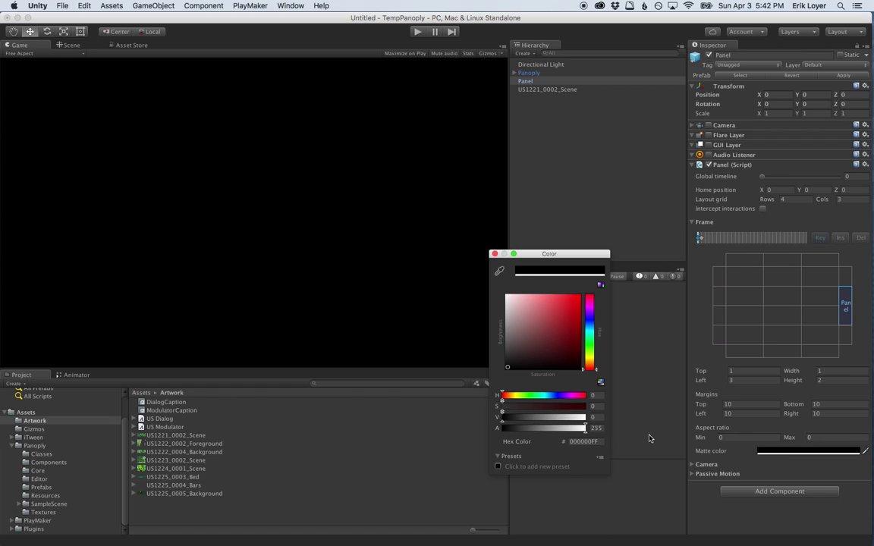
pyautogui.click(448, 228)
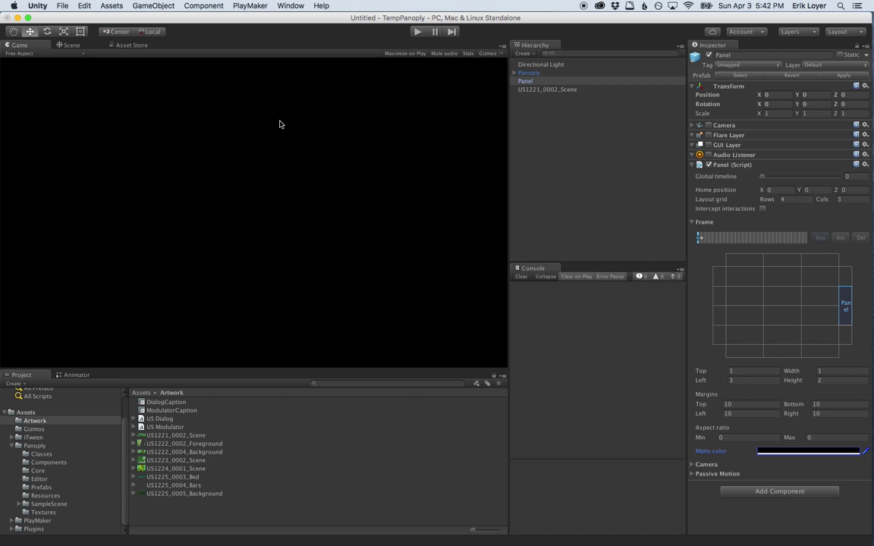
# Run the scene, click repeatedly to slide the bed panel out and back in, then stop
pyautogui.press('super+p')
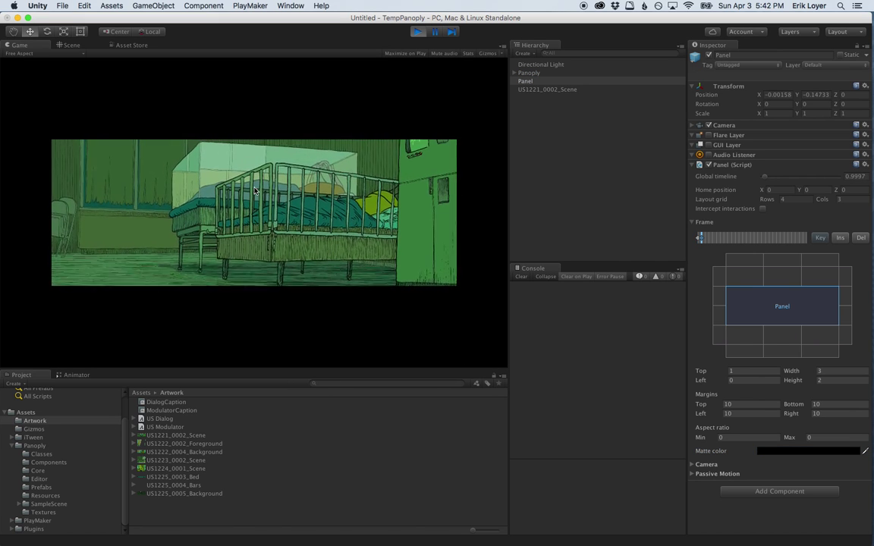
pyautogui.click(302, 335)
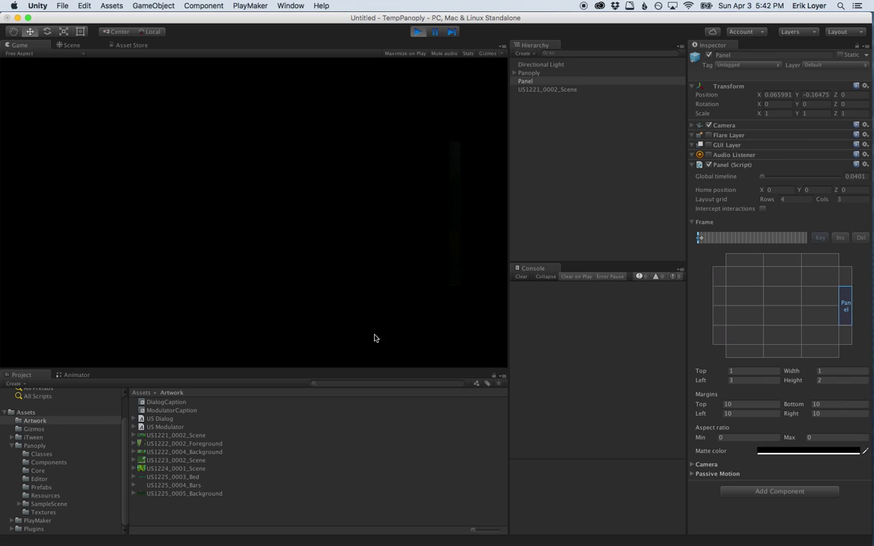
pyautogui.click(317, 324)
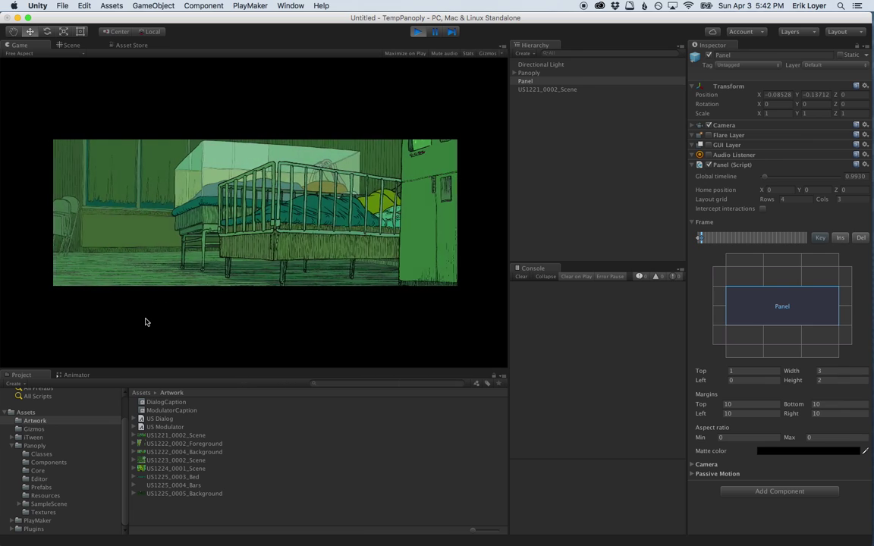
pyautogui.click(119, 324)
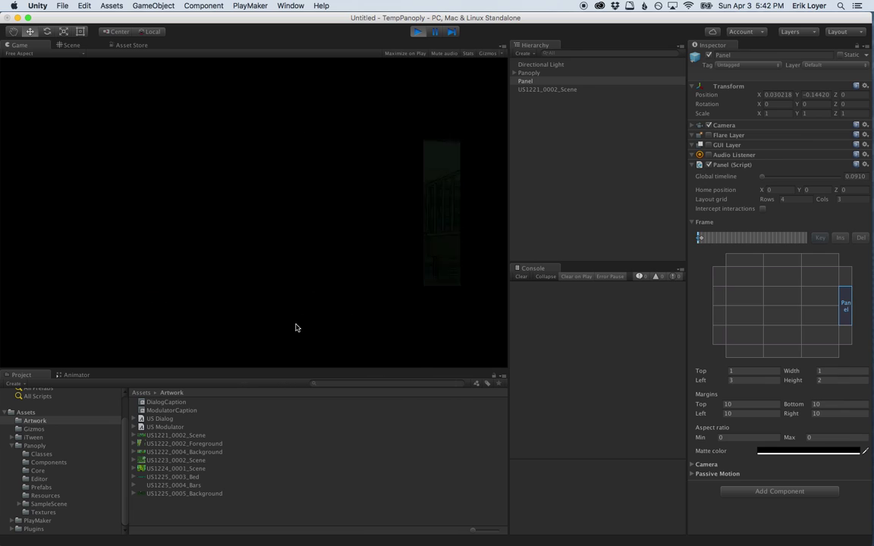
pyautogui.click(370, 303)
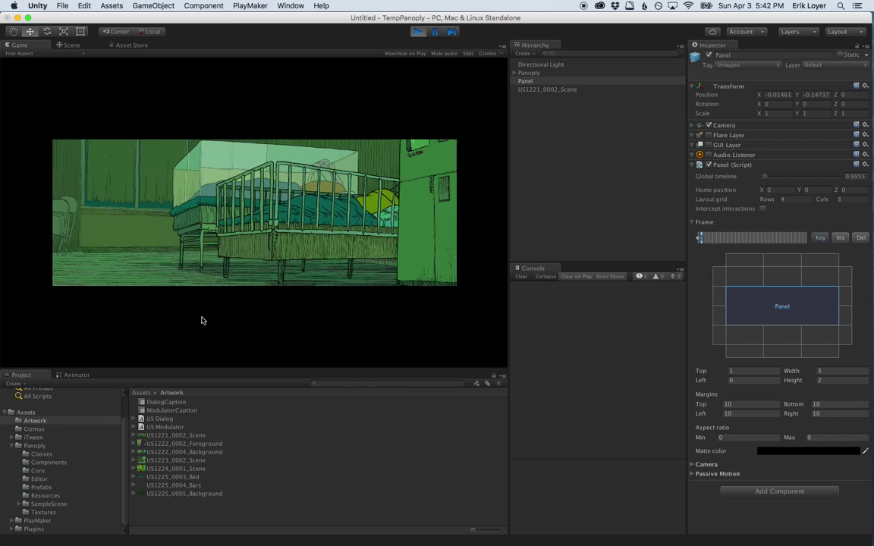
pyautogui.click(166, 325)
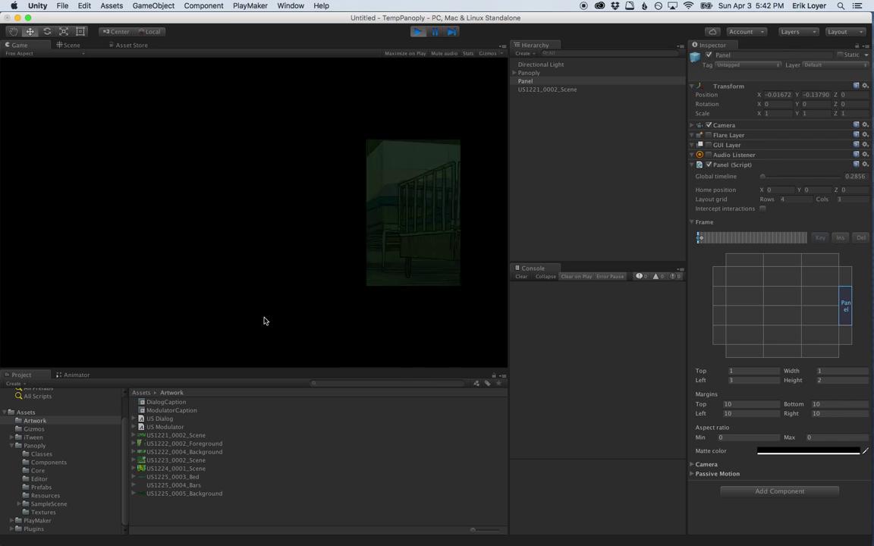
pyautogui.click(391, 325)
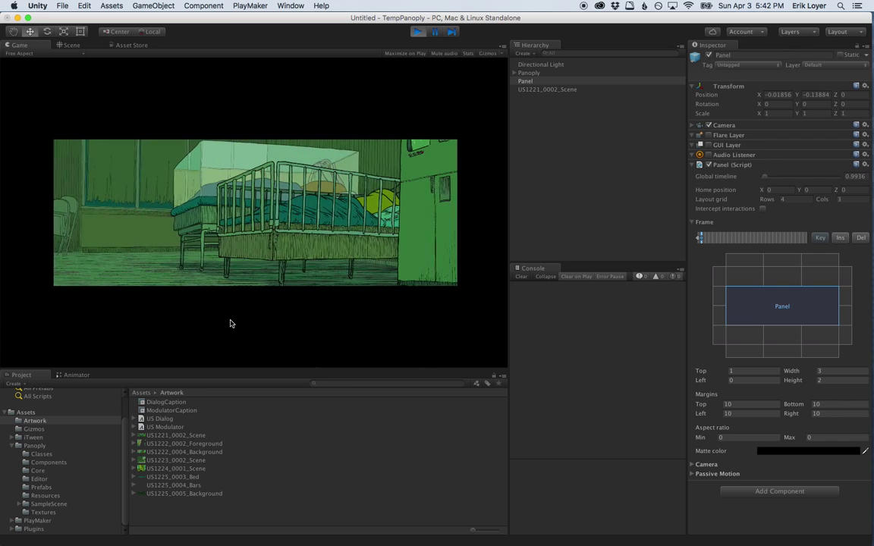
pyautogui.click(188, 323)
pyautogui.click(423, 320)
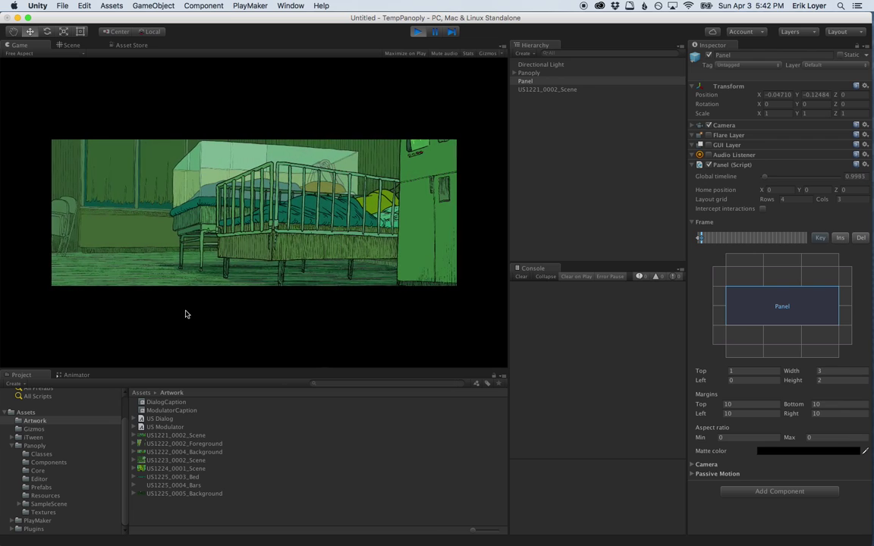
pyautogui.click(191, 312)
pyautogui.click(384, 319)
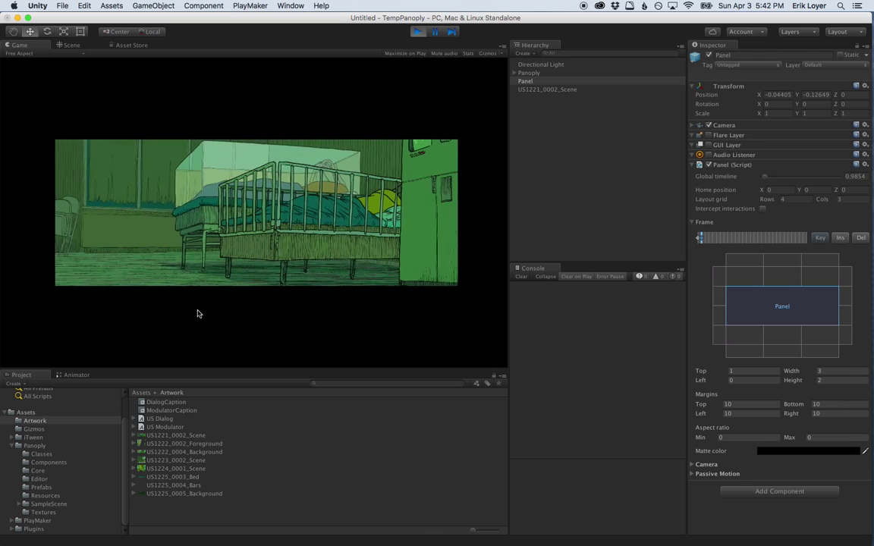
pyautogui.press('super+p')
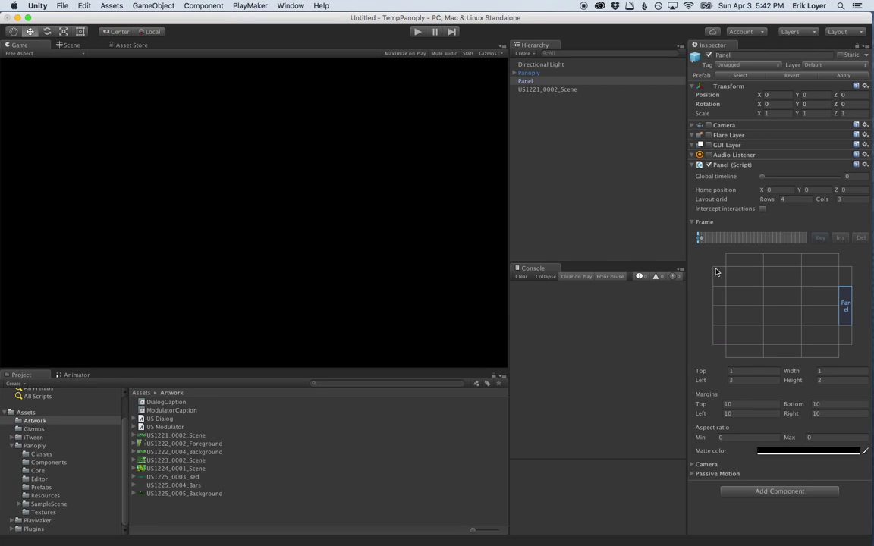
pyautogui.press('super+Tab')
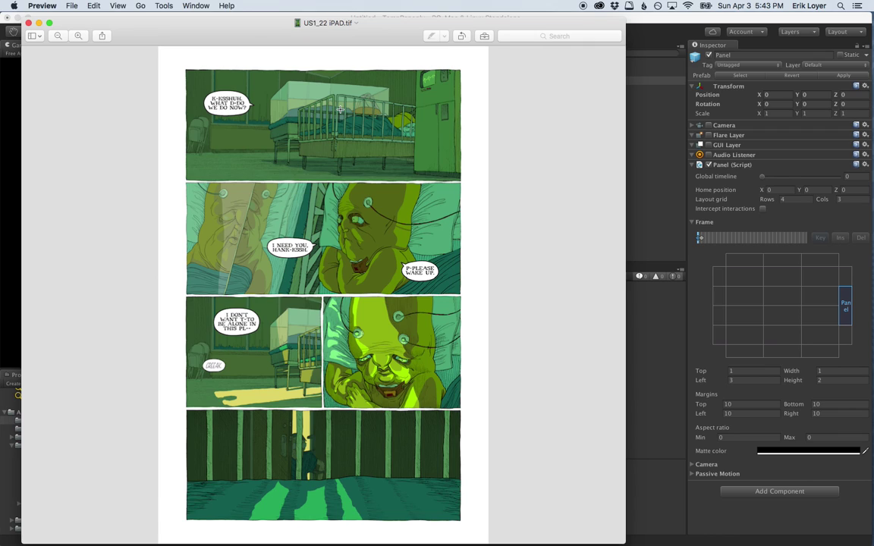
pyautogui.click(646, 320)
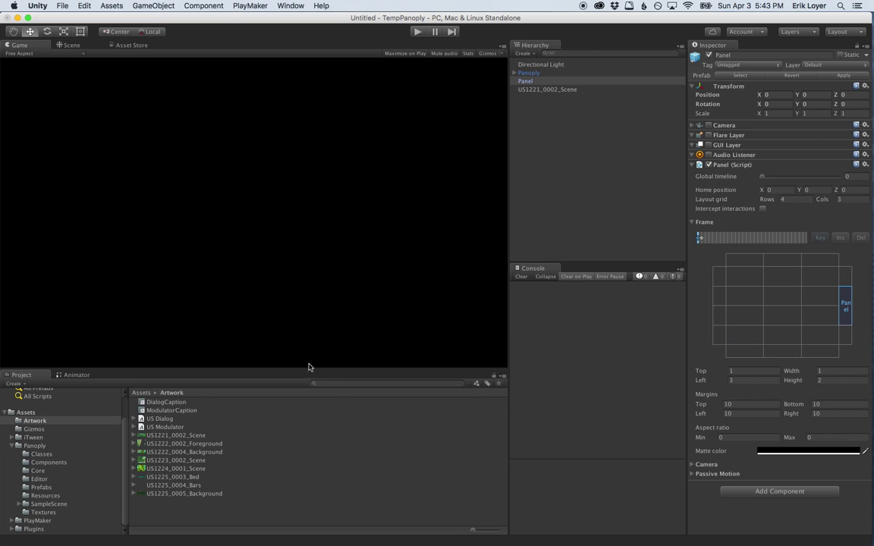
# At timeline frame 2, move the bed panel up to the top row and scrub to preview
pyautogui.click(708, 238)
pyautogui.moveTo(709, 237); pyautogui.dragTo(701, 237)
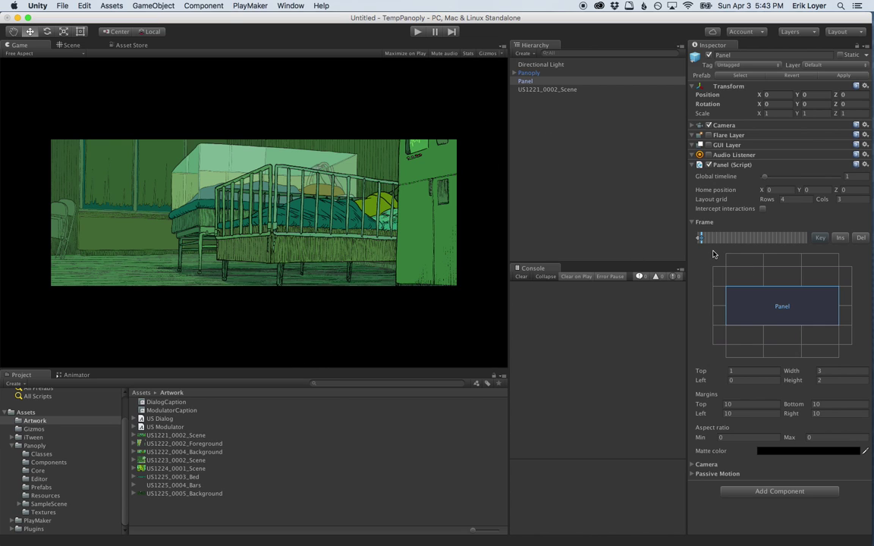
pyautogui.click(707, 240)
pyautogui.click(703, 239)
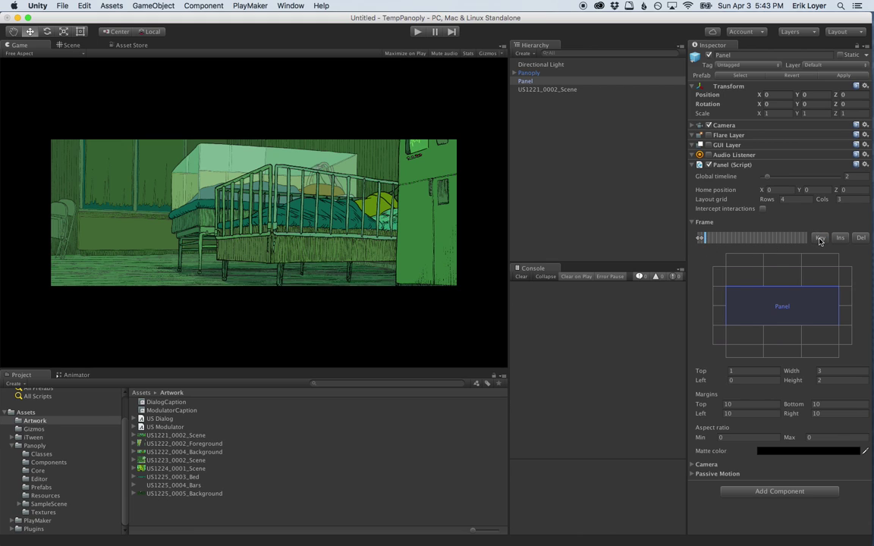
pyautogui.moveTo(737, 275); pyautogui.dragTo(825, 301)
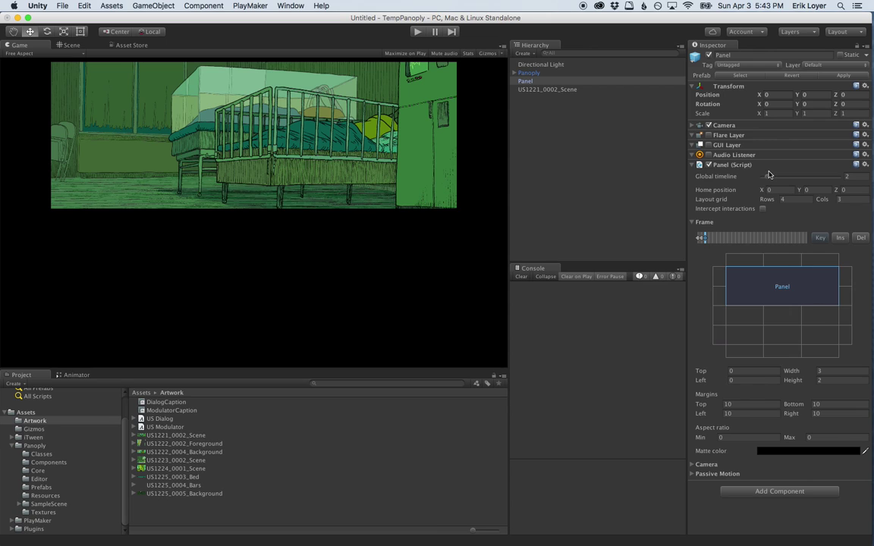
pyautogui.moveTo(767, 176); pyautogui.dragTo(767, 179)
# Add a second Panel prefab instance and rename the original panel US1221
pyautogui.click(41, 487)
pyautogui.moveTo(154, 402); pyautogui.dragTo(543, 168)
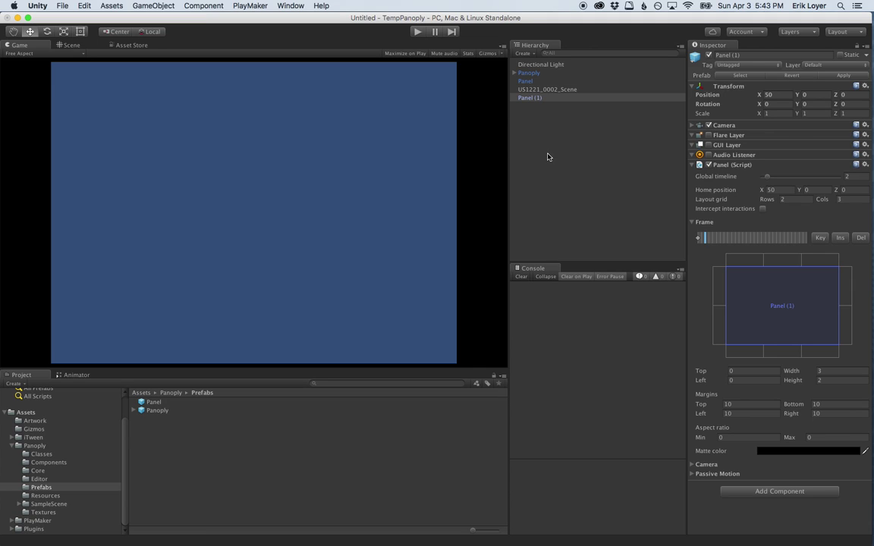
pyautogui.click(529, 81)
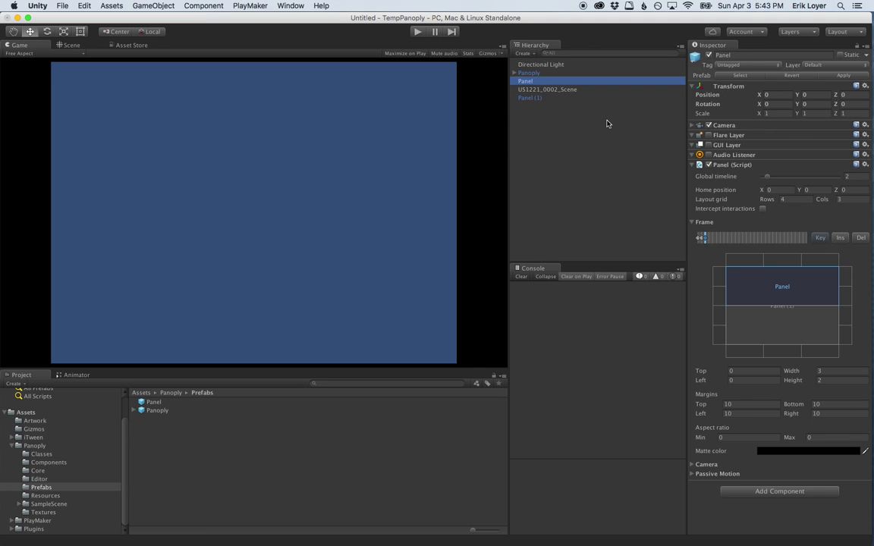
pyautogui.press('Return')
pyautogui.write('US12')
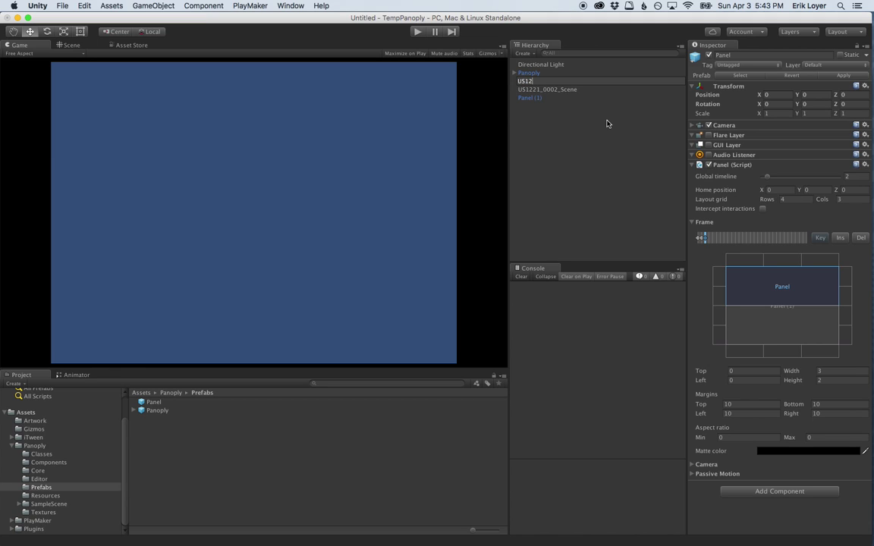
pyautogui.write('21')
pyautogui.press('Return')
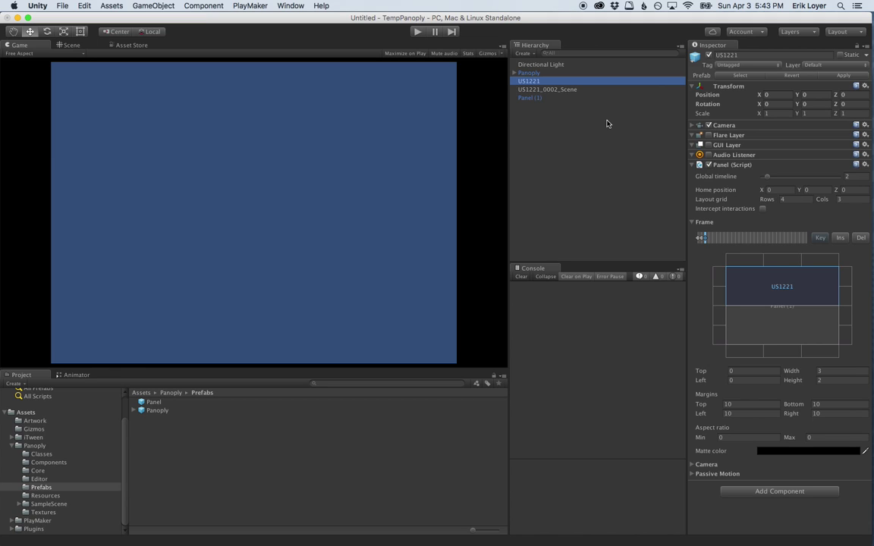
# Rename the new panel US1222 and compare its settings with US1221
pyautogui.click(529, 98)
pyautogui.write('US122')
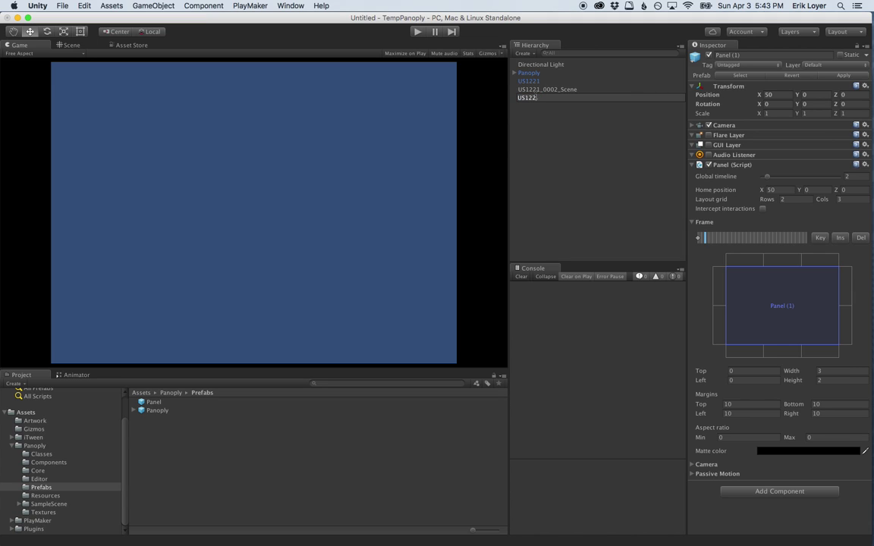
pyautogui.write('2')
pyautogui.press('Return')
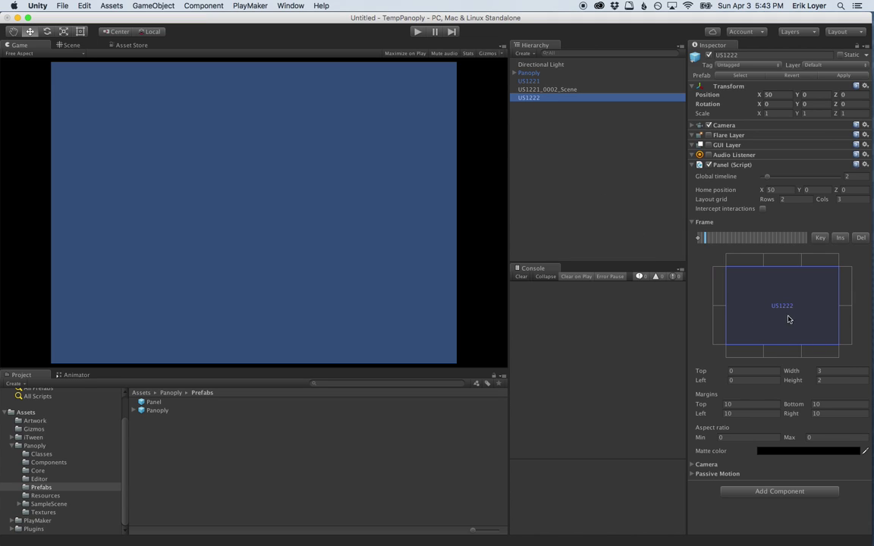
pyautogui.click(535, 81)
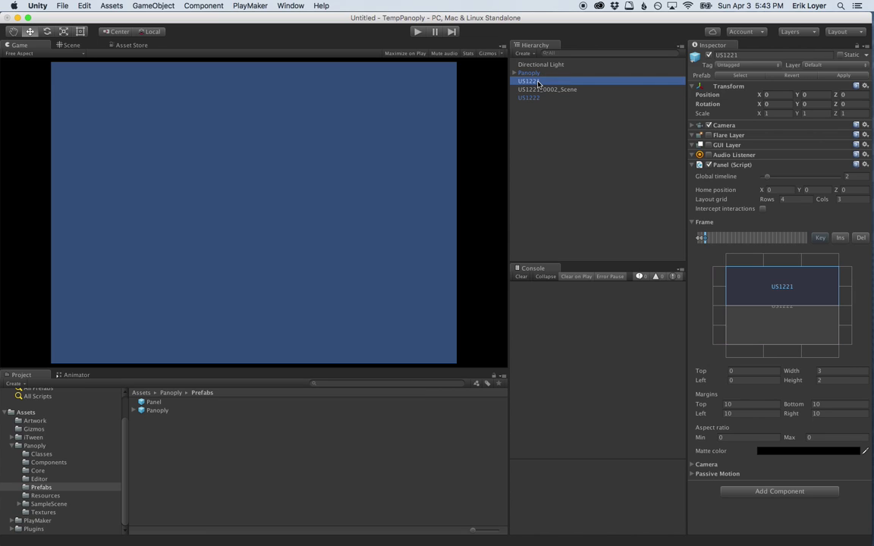
pyautogui.click(537, 97)
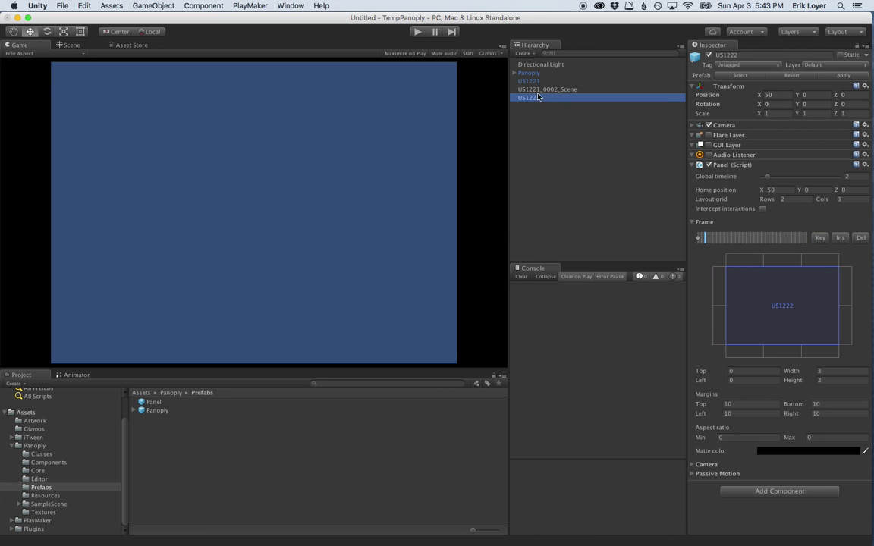
pyautogui.click(533, 82)
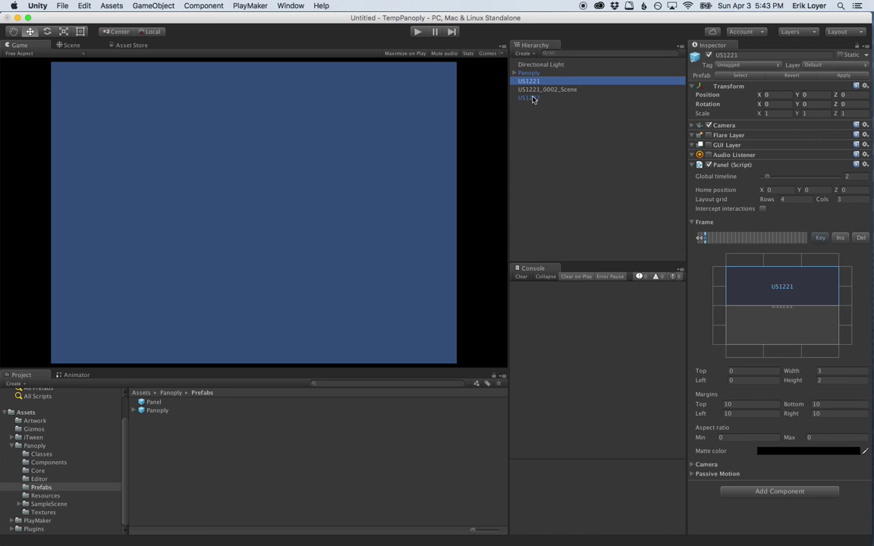
pyautogui.click(532, 98)
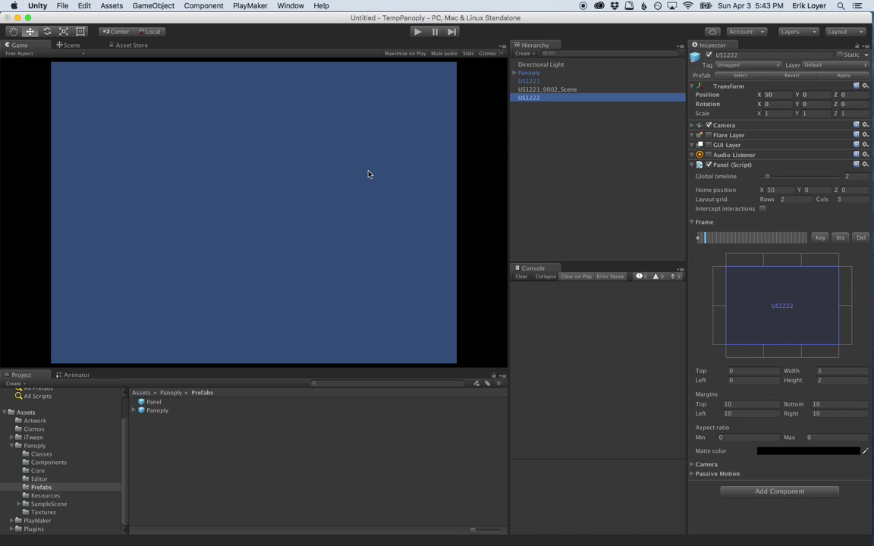
# Keyframe US1222 in the bottom row at frame 2, then move it one row lower at frame 0
pyautogui.click(736, 324)
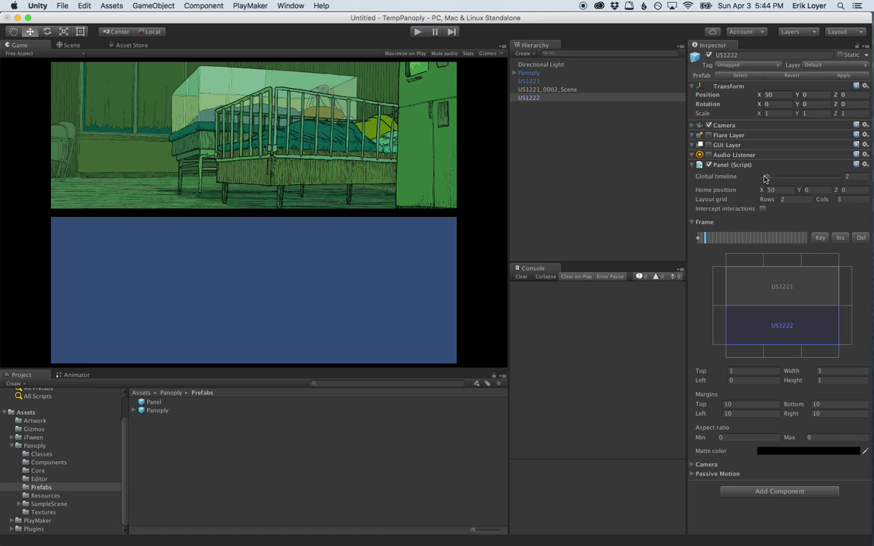
pyautogui.moveTo(765, 177); pyautogui.dragTo(764, 178)
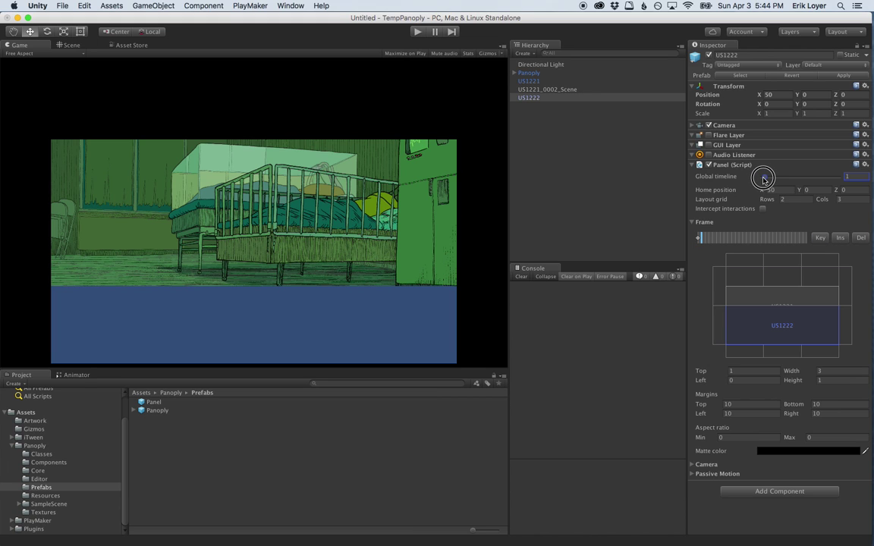
pyautogui.moveTo(765, 178); pyautogui.dragTo(766, 177)
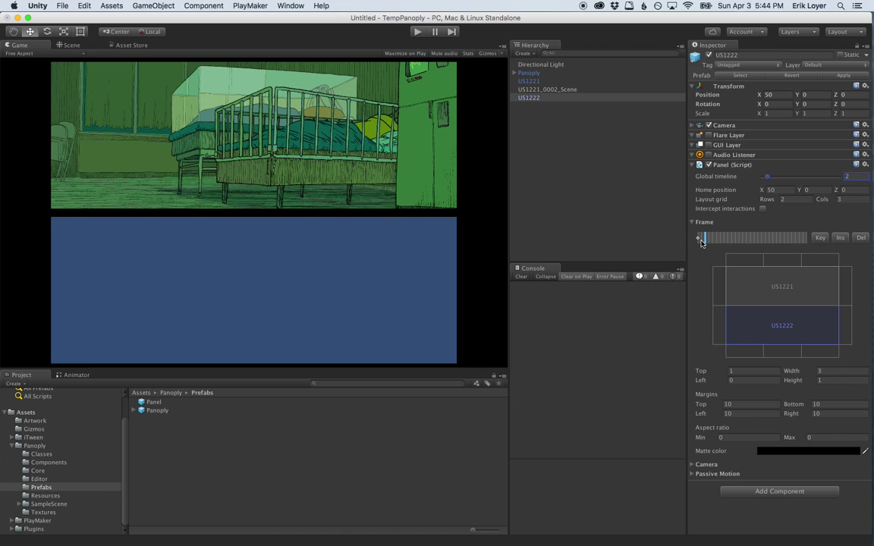
pyautogui.click(820, 238)
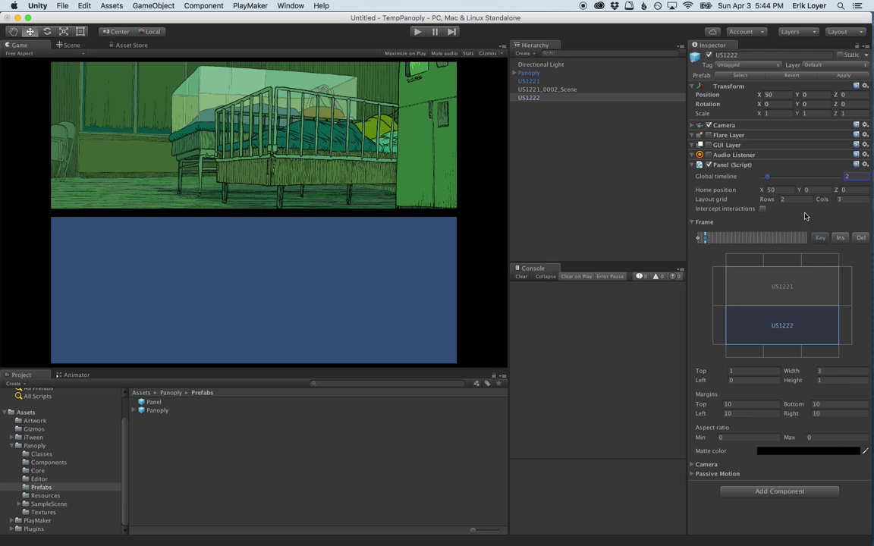
pyautogui.moveTo(767, 180); pyautogui.dragTo(763, 180)
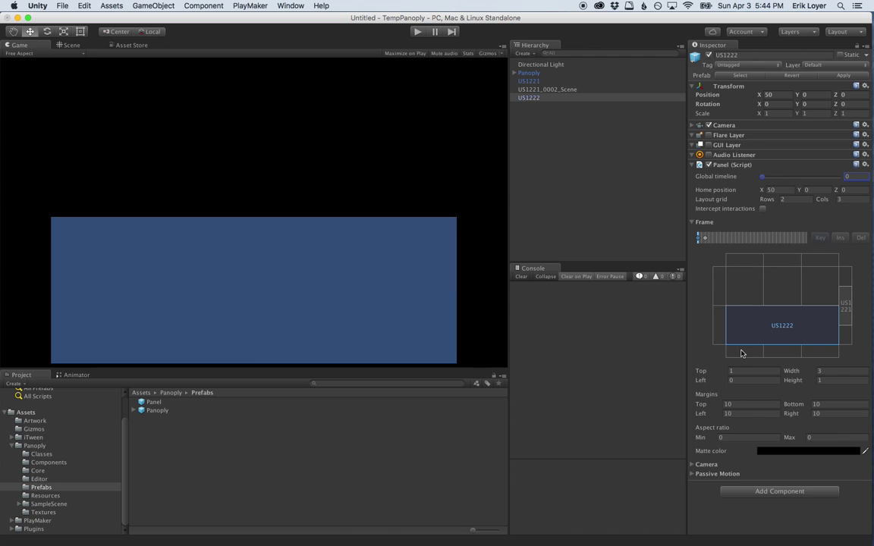
pyautogui.click(818, 351)
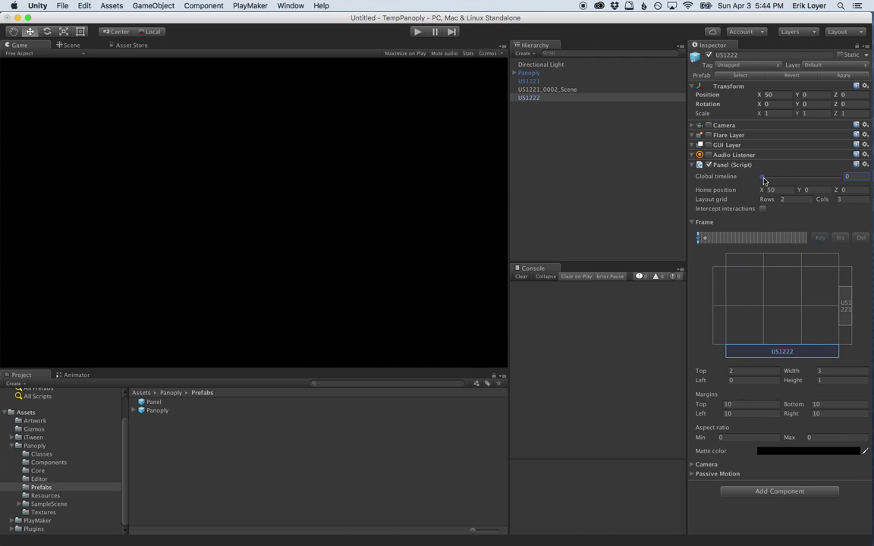